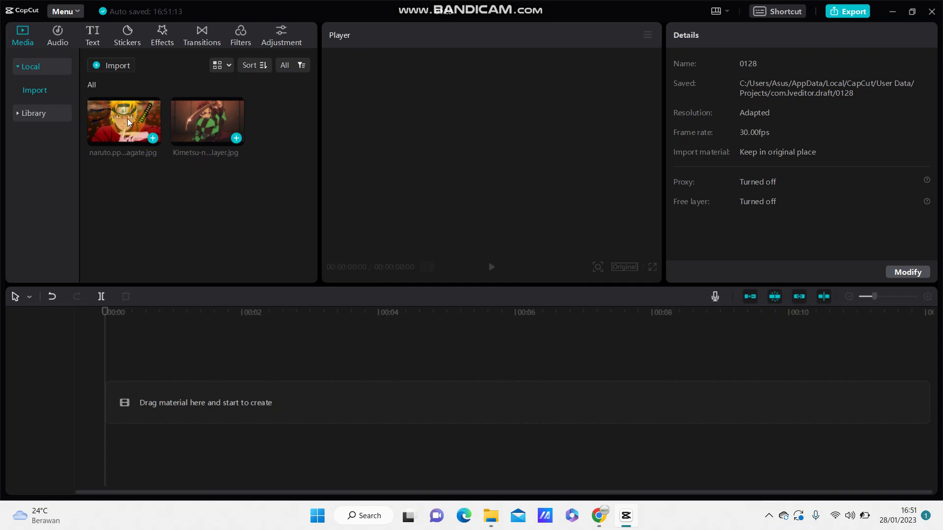
Import 'WhatsApp Video 2022-12-21 at 18.42.29' from the Downloads folder.
click(118, 66)
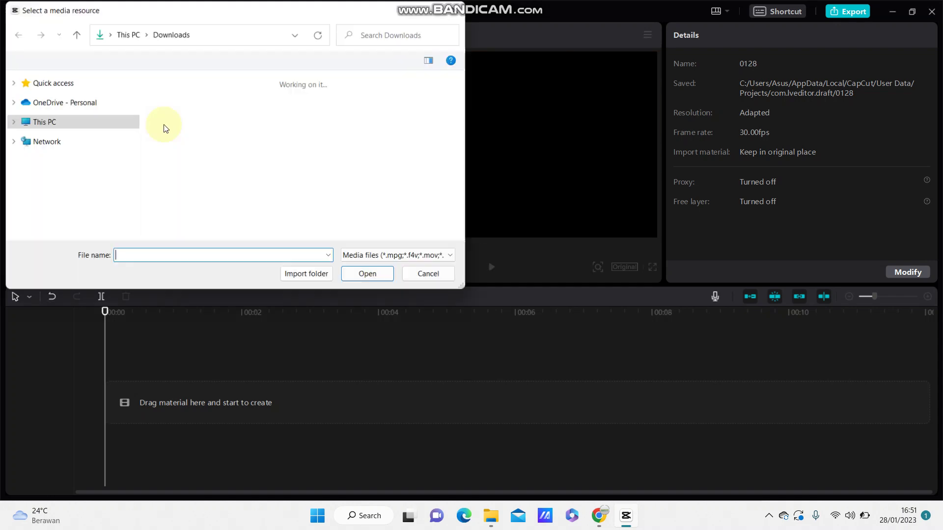
scroll(290, 155, down, 5)
scroll(290, 152, up, 1)
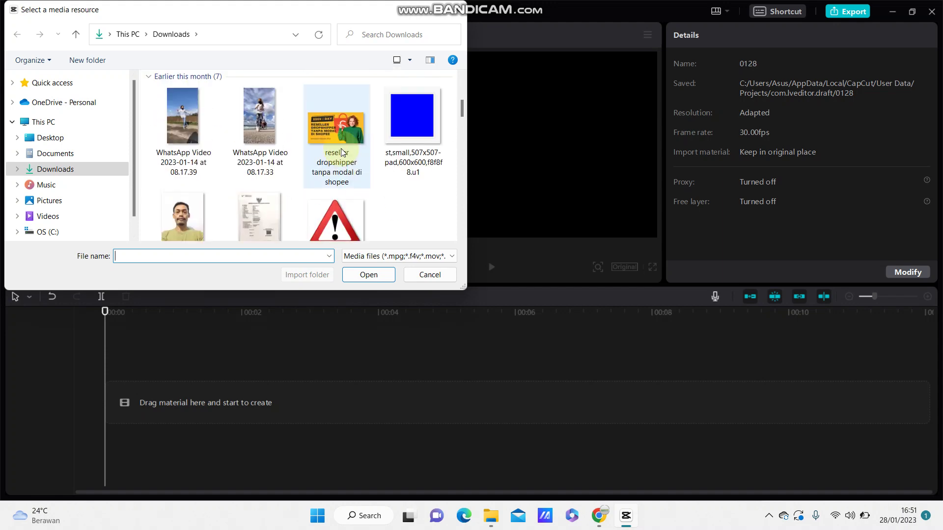
scroll(356, 155, down, 1)
scroll(384, 157, down, 3)
scroll(385, 157, down, 2)
scroll(384, 157, down, 2)
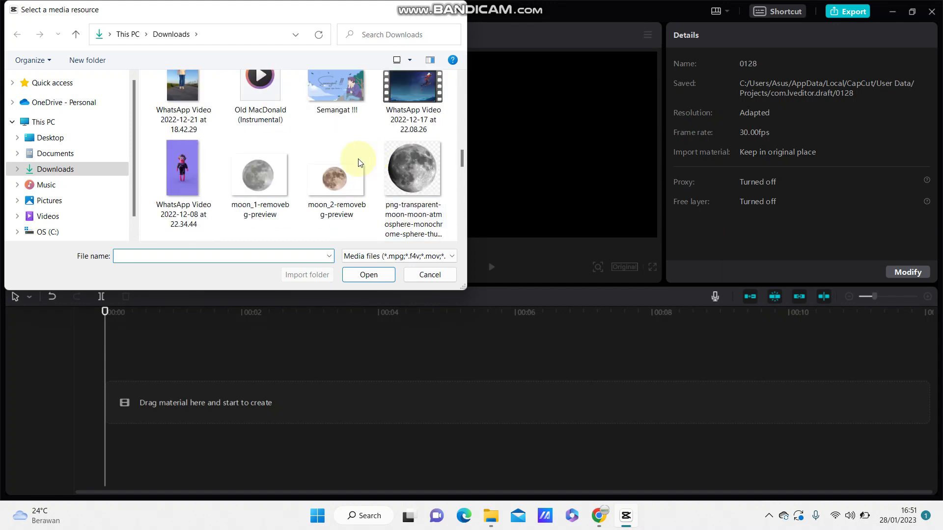
click(186, 106)
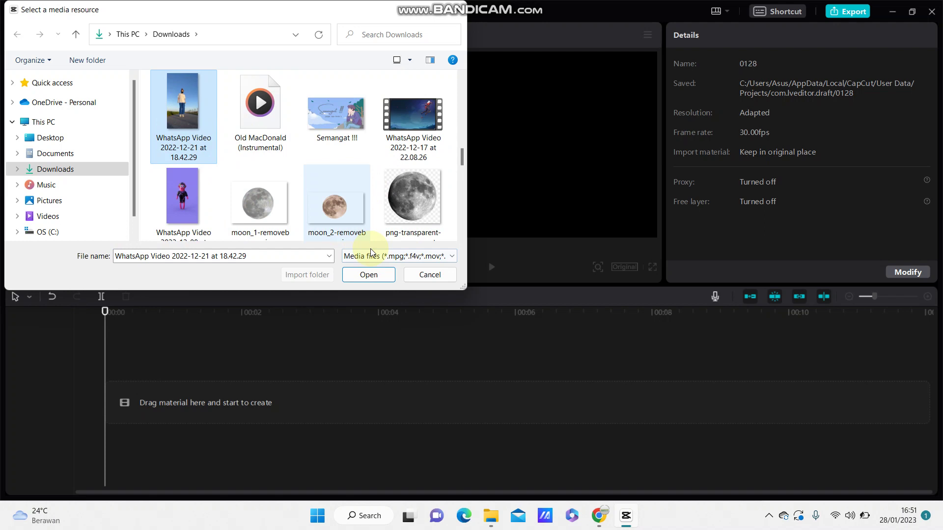
click(369, 275)
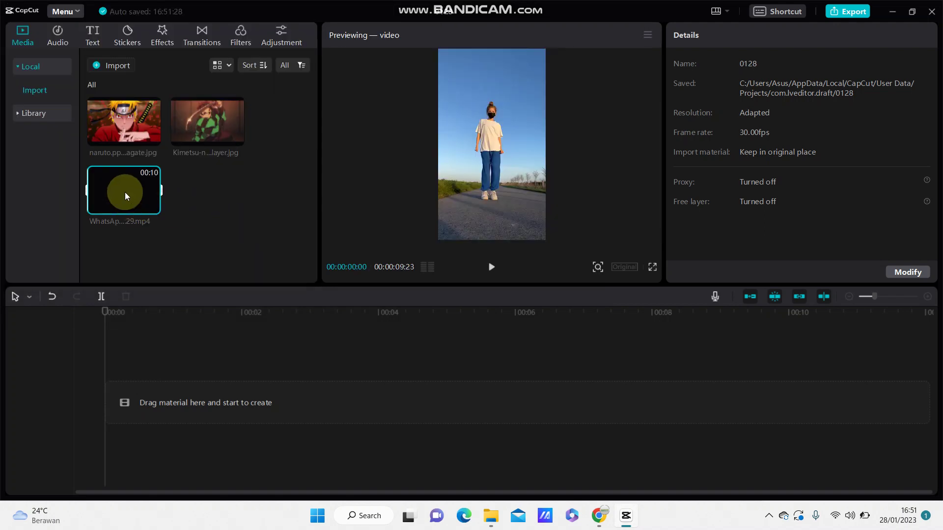
Drag the WhatsApp video onto the timeline and mute the clip's audio.
drag(125, 192, 111, 393)
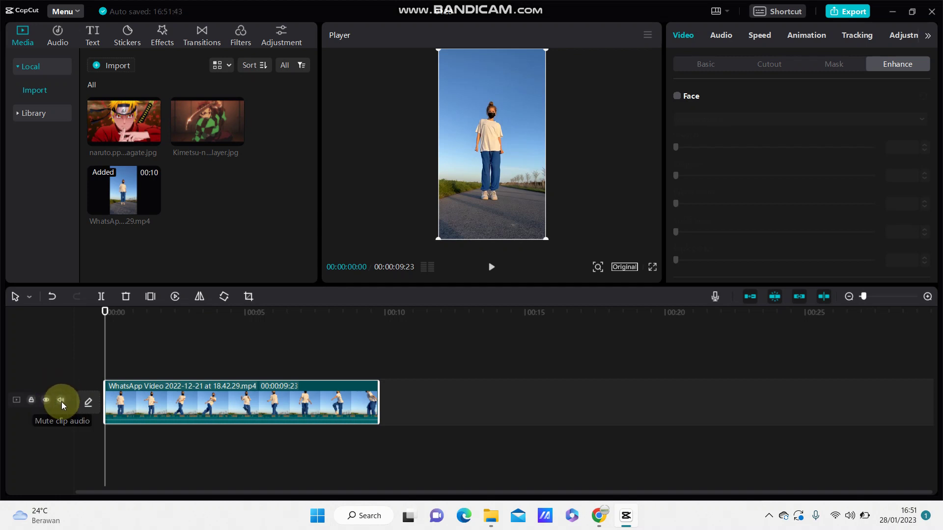
click(61, 402)
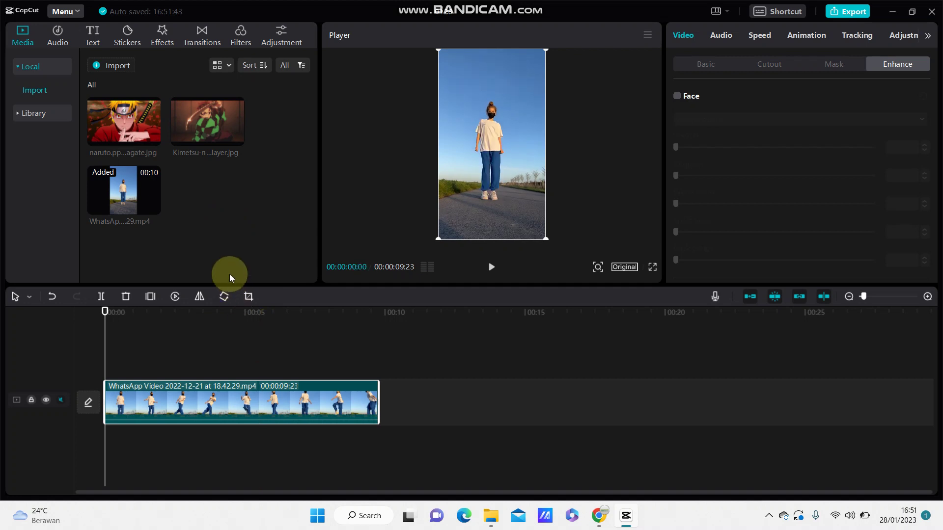
Download the Motion Blur effect from the Basic video effects library.
click(164, 44)
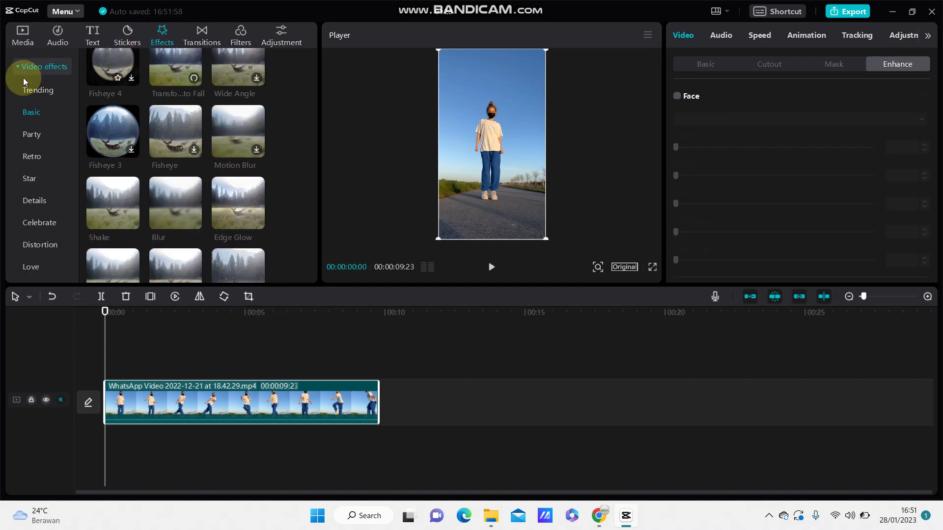
scroll(185, 162, up, 3)
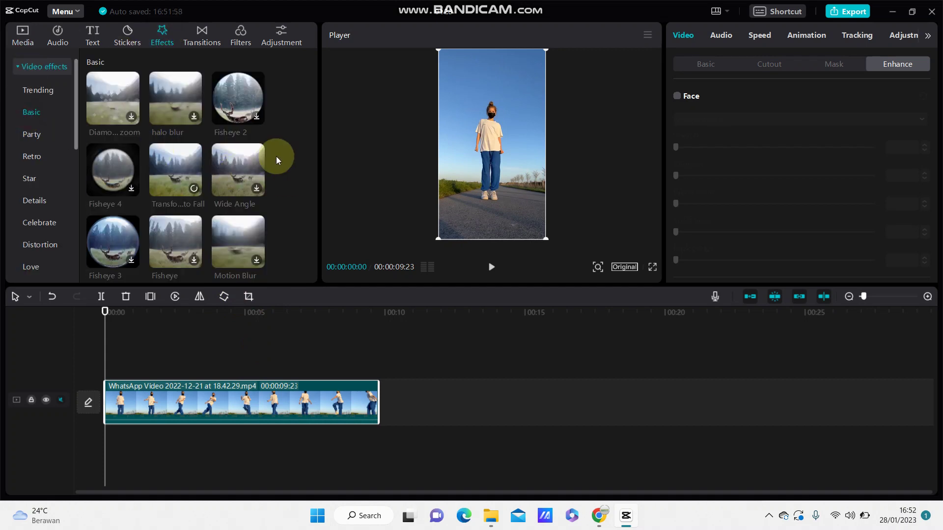
scroll(277, 156, down, 3)
click(241, 131)
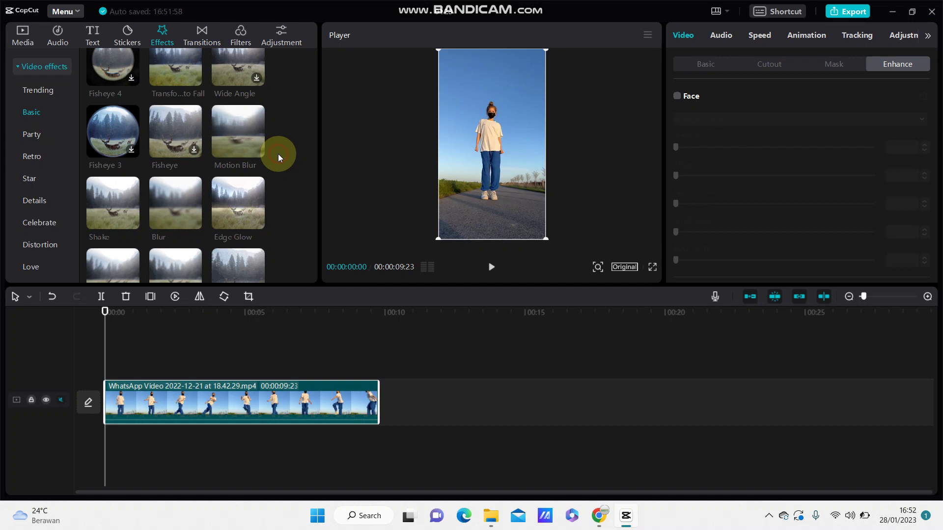
Add Motion Blur to the timeline and stretch it to the video clip's end.
click(256, 150)
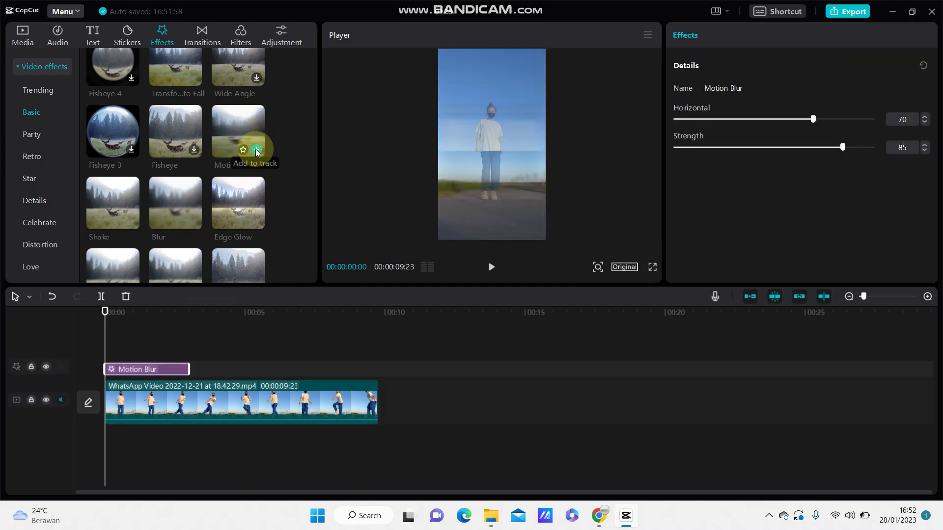
drag(189, 369, 379, 374)
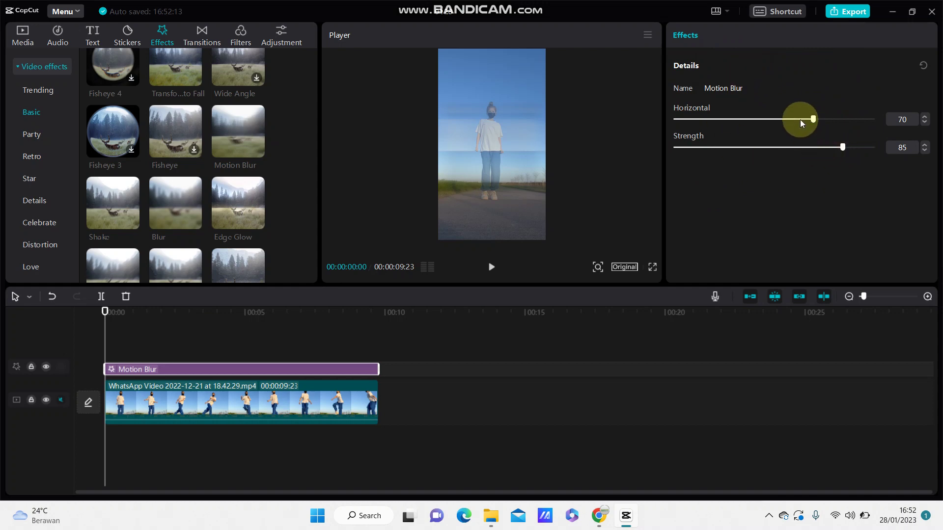
Lower Motion Blur's Horizontal and Strength sliders to 48 each.
drag(751, 119, 771, 121)
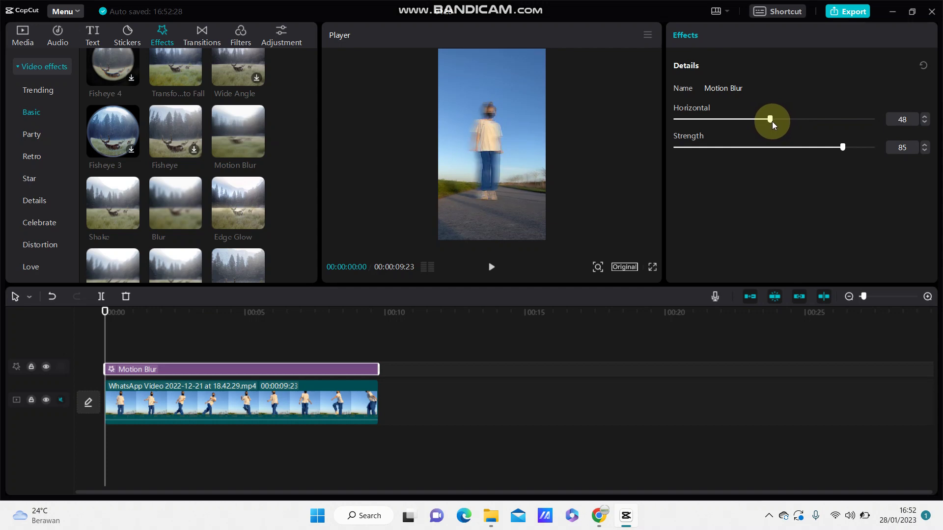
click(771, 147)
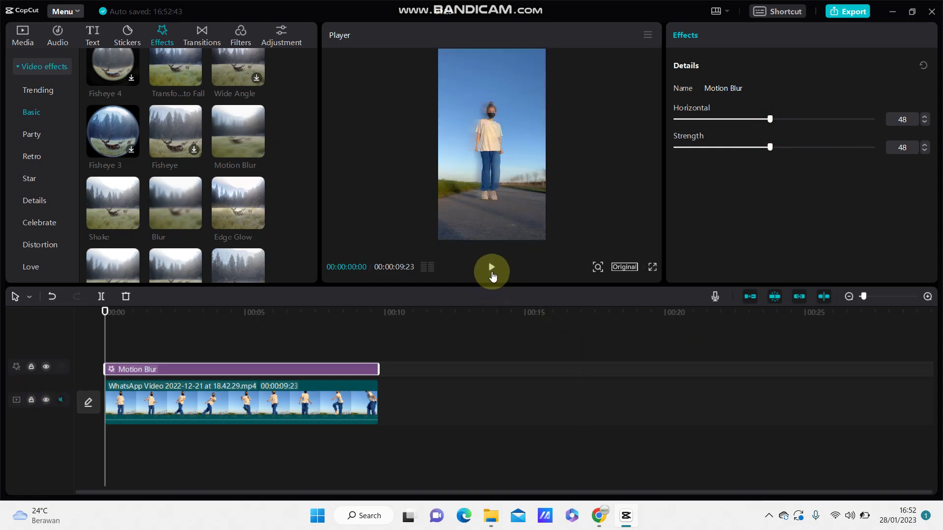
Play the blurred clip through, then replay it from the beginning.
click(492, 269)
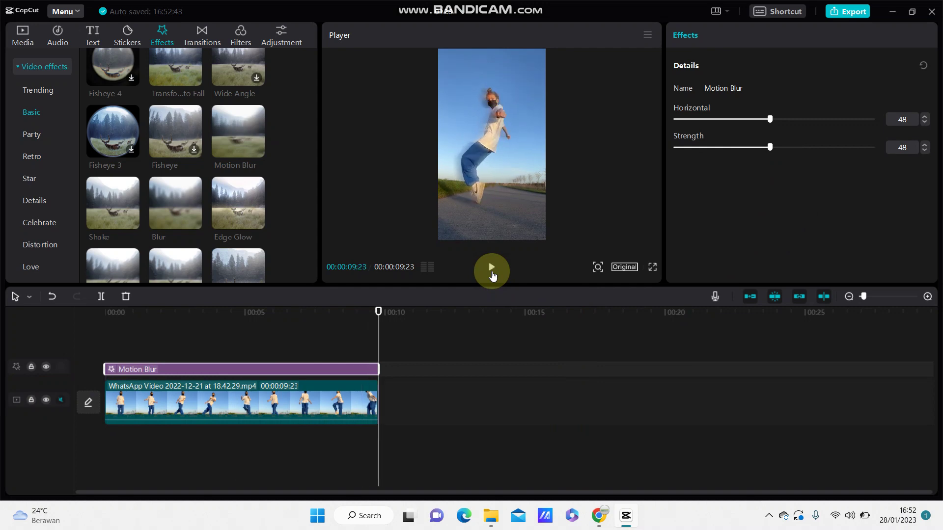
click(493, 269)
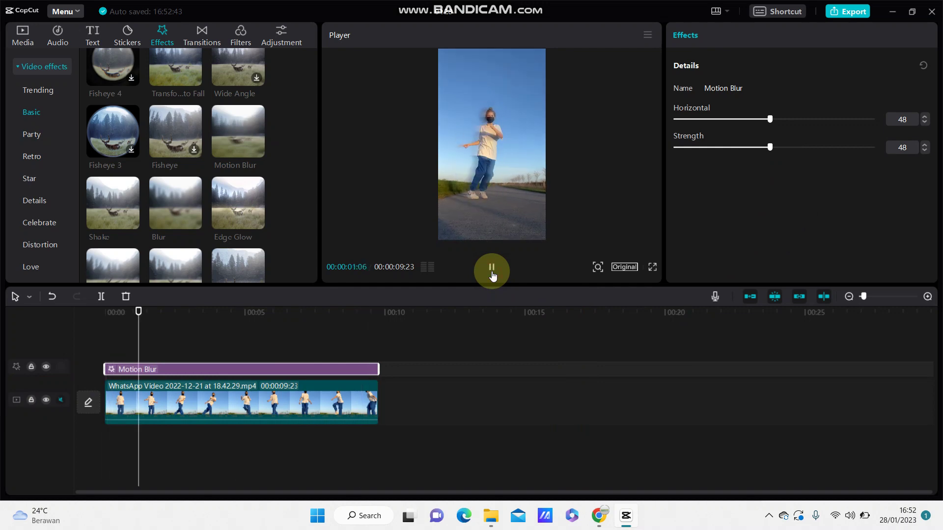